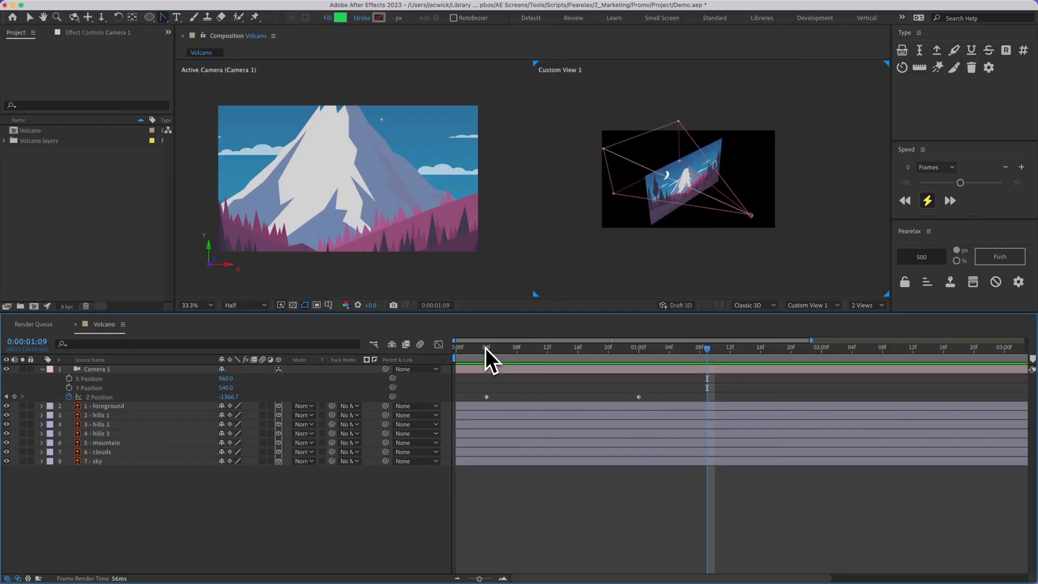
Go to 0:00:00:04 in the timeline and reveal the position values of the 7 - sky layer.
click(485, 348)
click(93, 462)
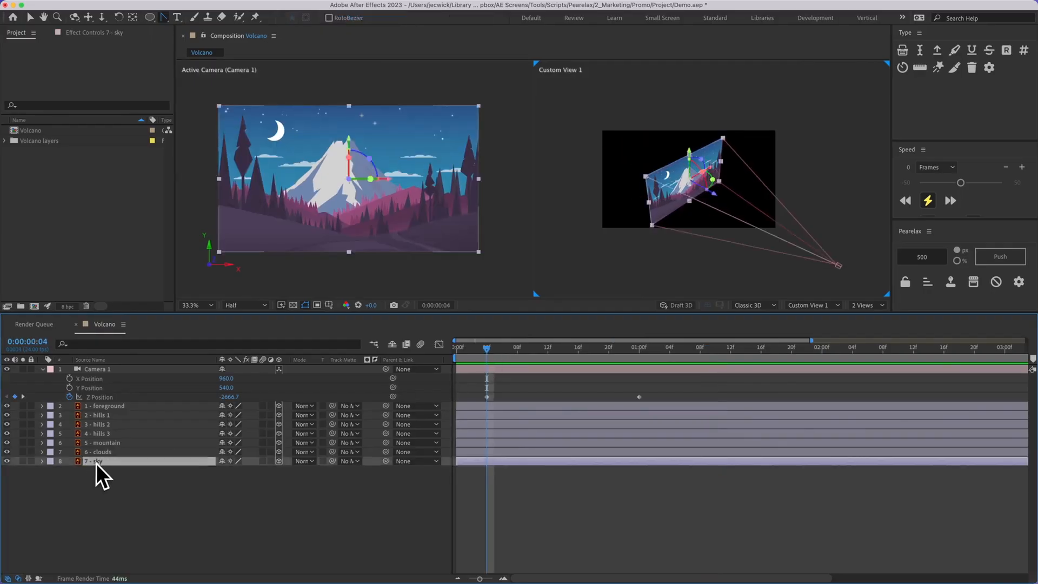
key(p)
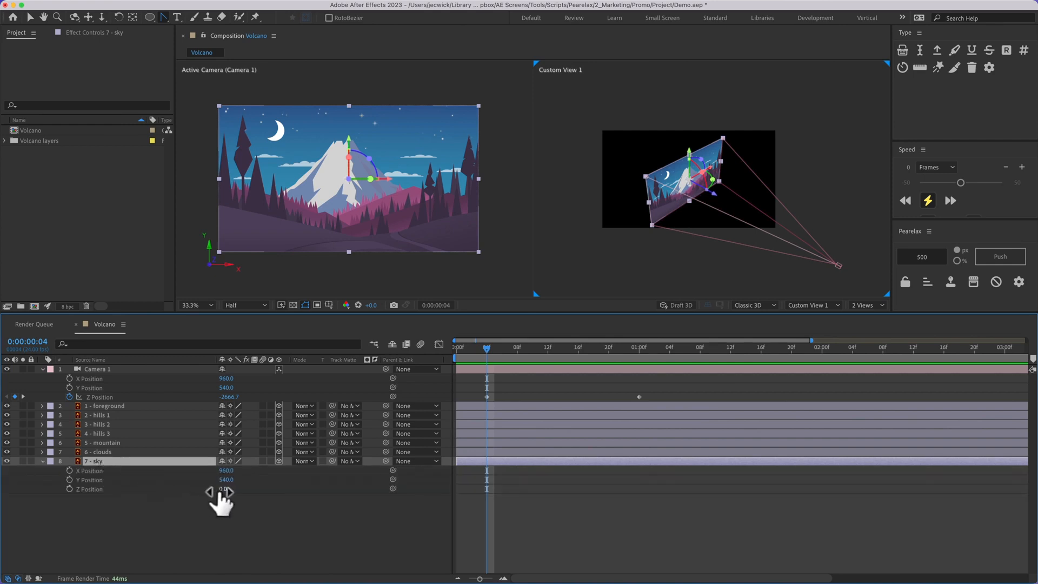
Try moving the 7 - sky layer back to a Z position of about 1083 and scaling it up manually to refill the frame.
drag(220, 492, 792, 497)
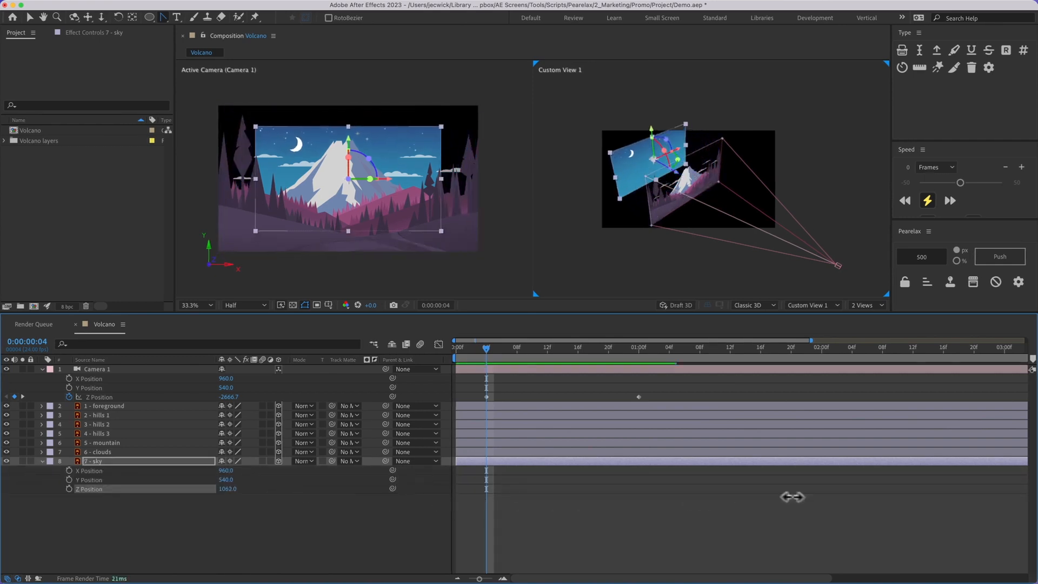
key(shift+s)
drag(267, 498, 289, 500)
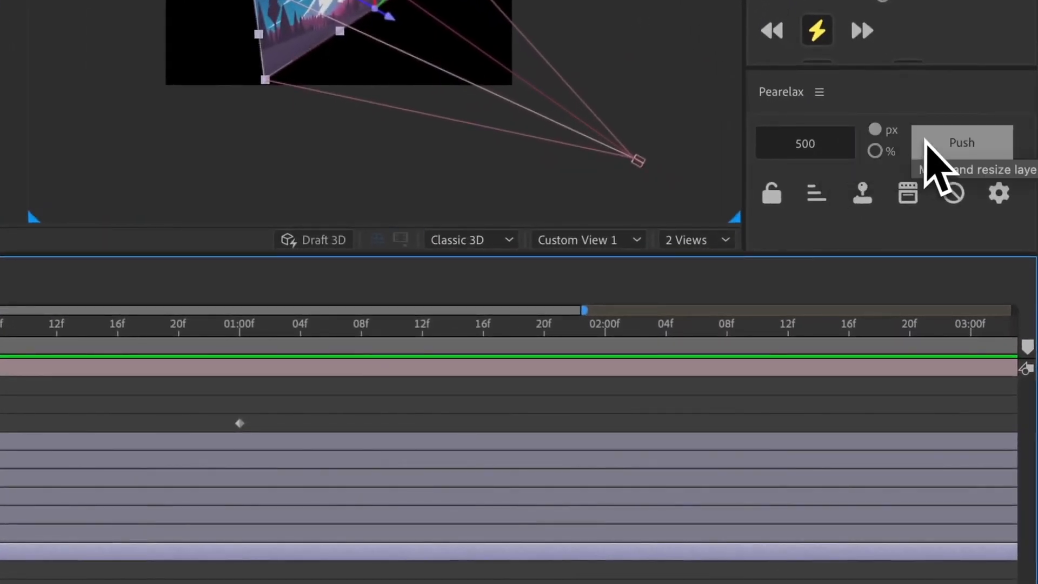
Push the 7 - sky layer back 500 px in depth with Pearelax.
click(940, 149)
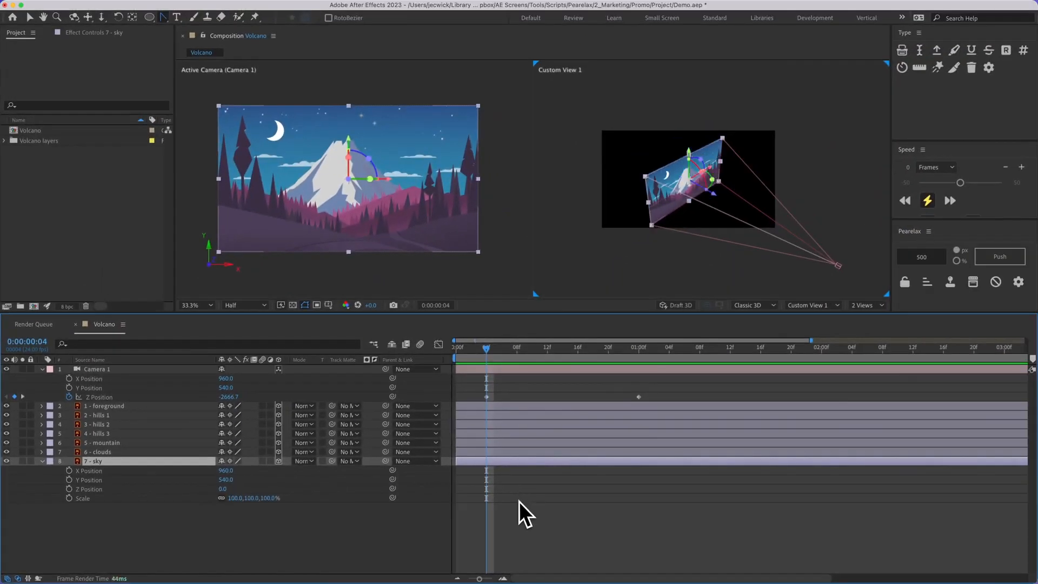
click(519, 501)
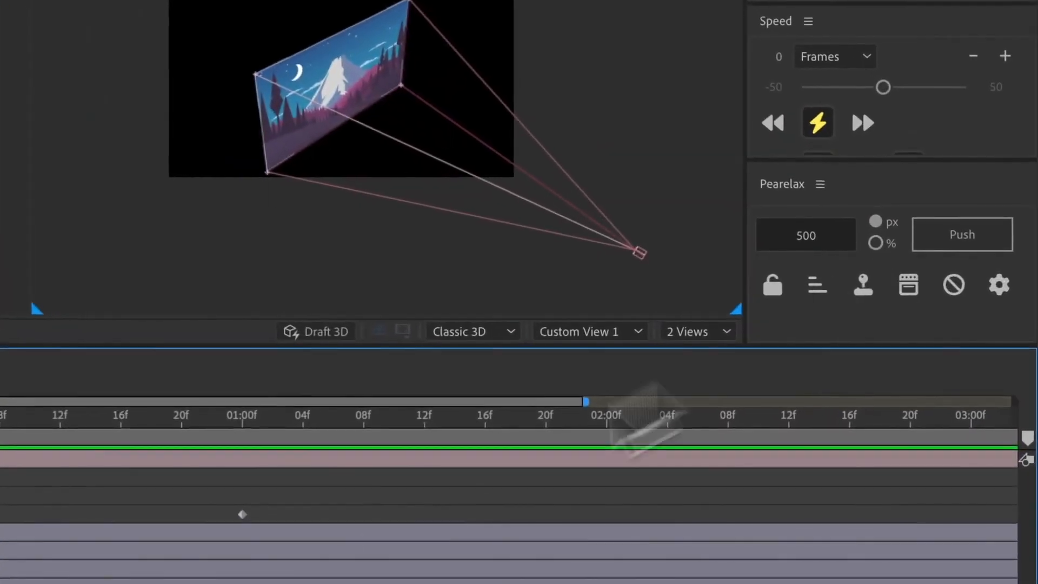
Switch the Pearelax distance unit to percent and push the 7 - sky layer back by 500%.
click(5, 526)
click(876, 243)
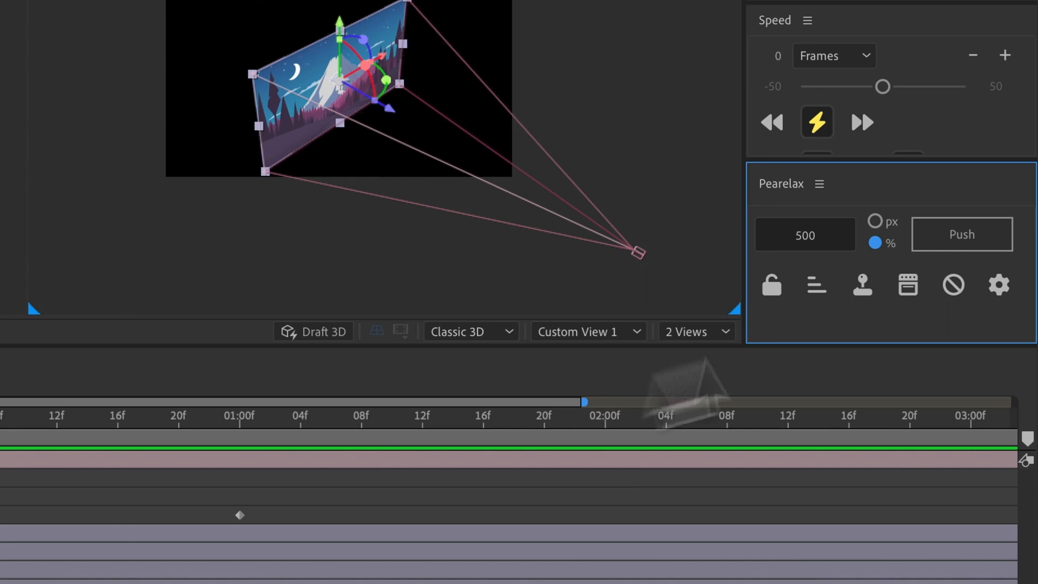
click(981, 241)
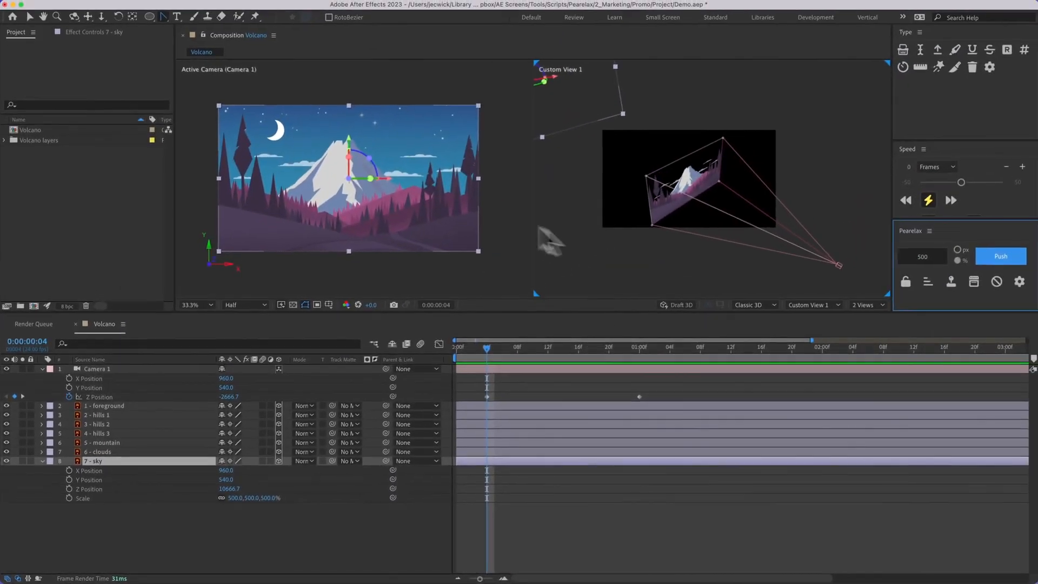
click(541, 473)
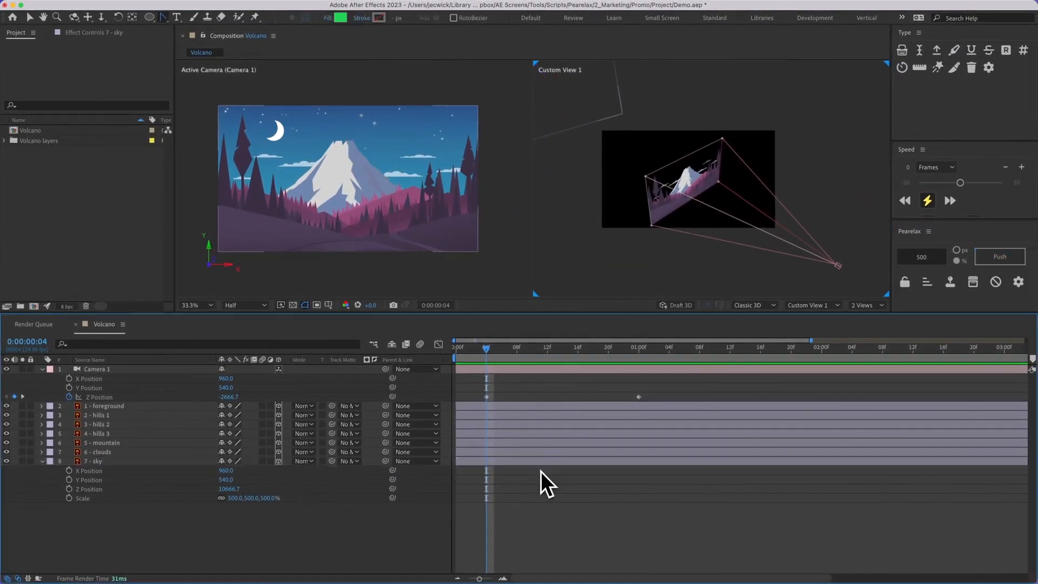
click(540, 463)
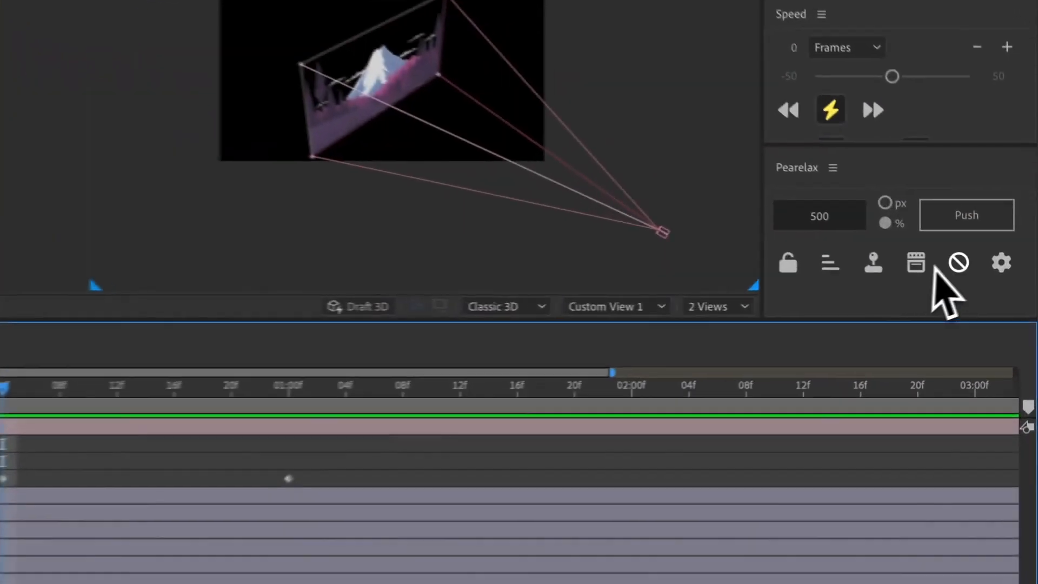
click(994, 280)
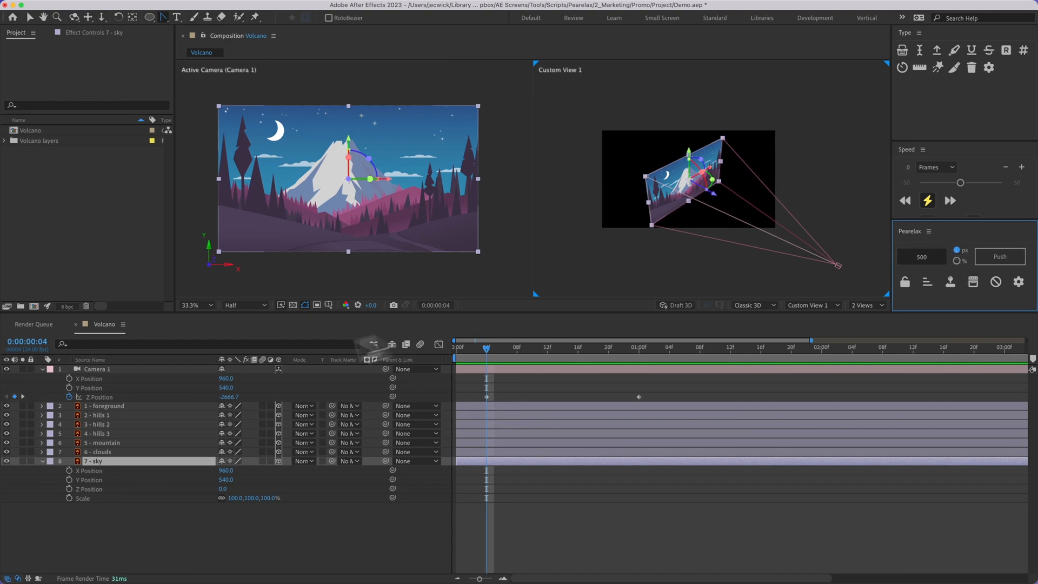
Turn on staggered pushing in Pearelax and push layers 2 - hills 1 through 7 - sky back in 500 px increments.
click(119, 415)
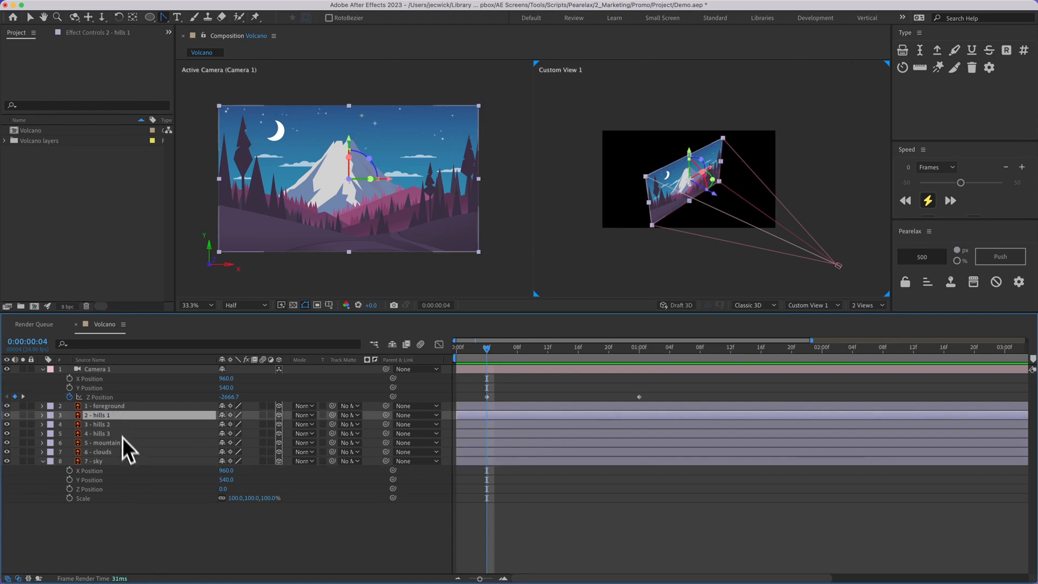
shift+click(121, 461)
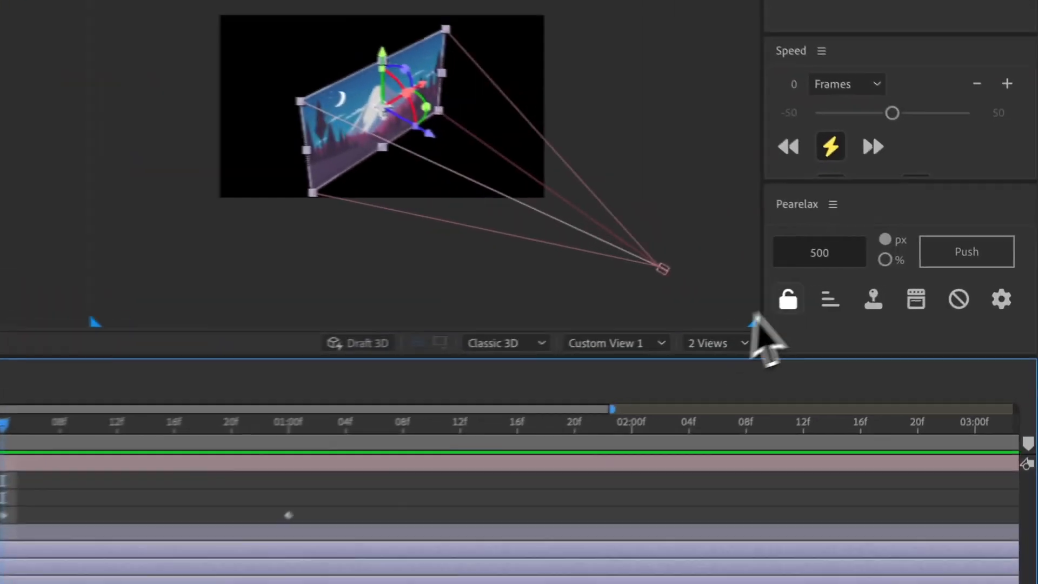
click(830, 299)
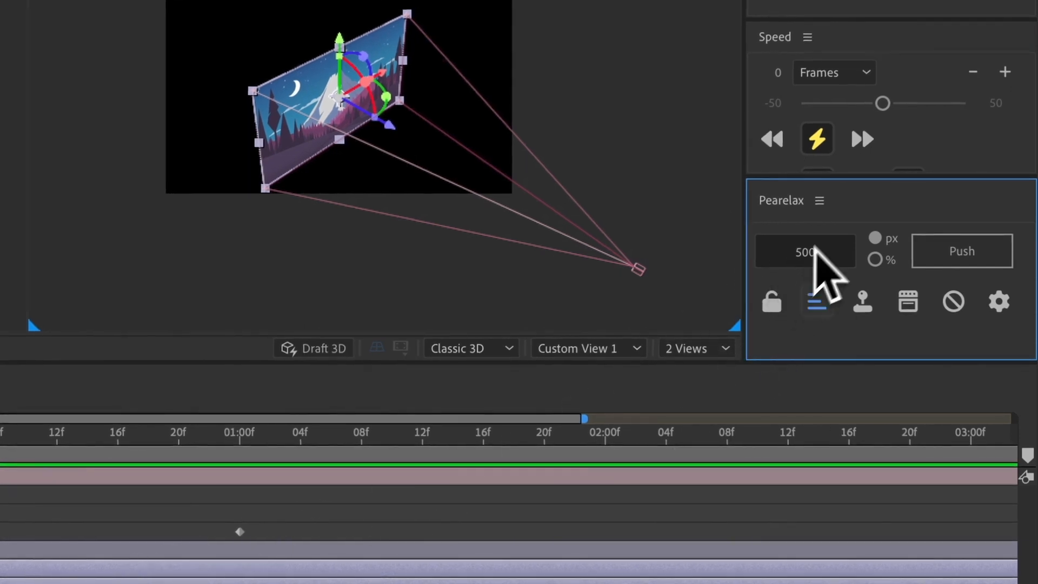
click(952, 250)
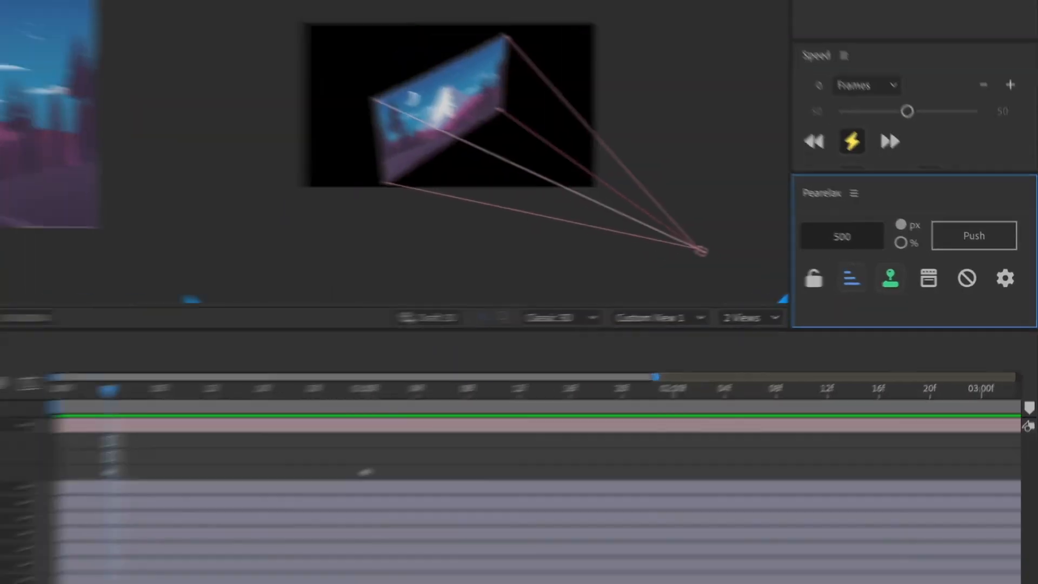
Push layers 2 - hills 1 through 7 - sky back in staggered 500 px increments with expression controls enabled.
click(82, 427)
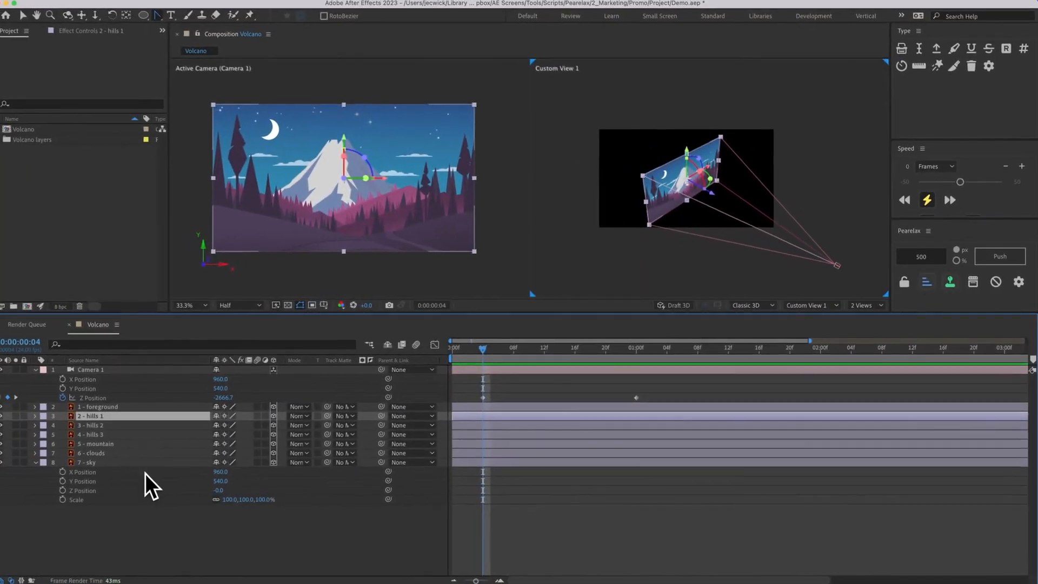
shift+click(82, 475)
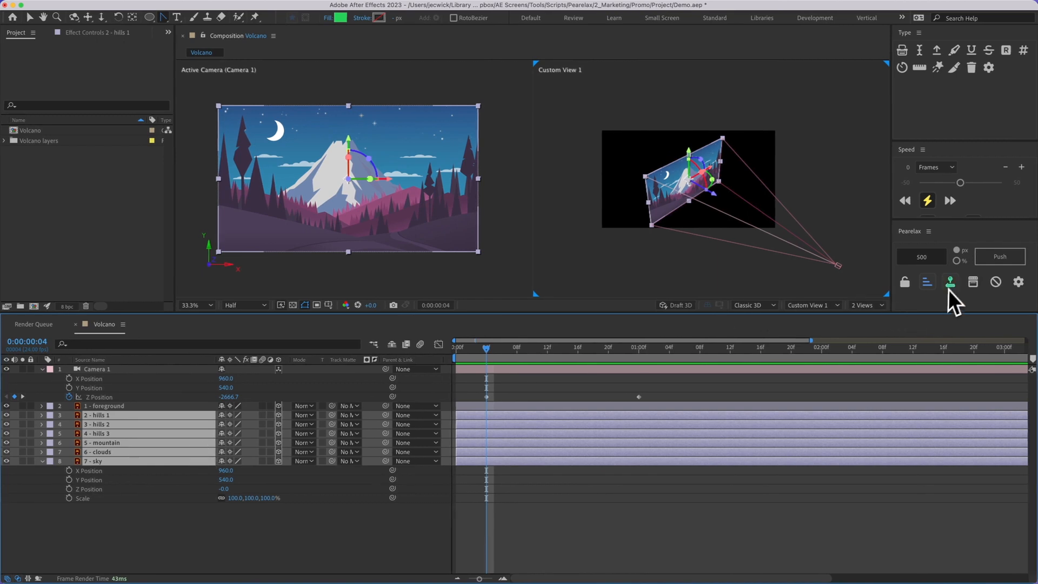
click(988, 256)
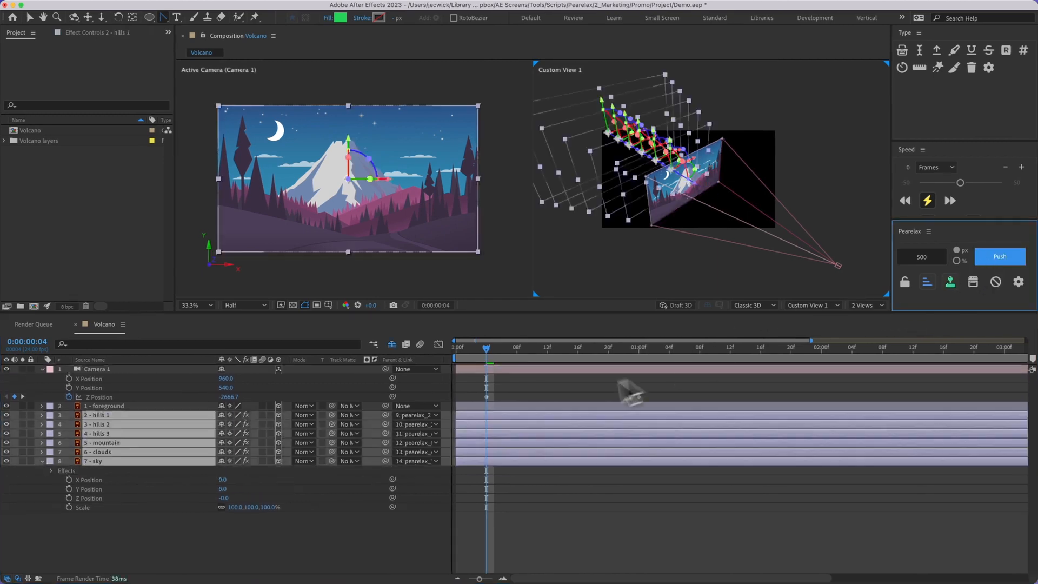
click(568, 389)
Set the Pearelax - Z Position slider of the 2 - hills 1 layer to about 642.
click(556, 415)
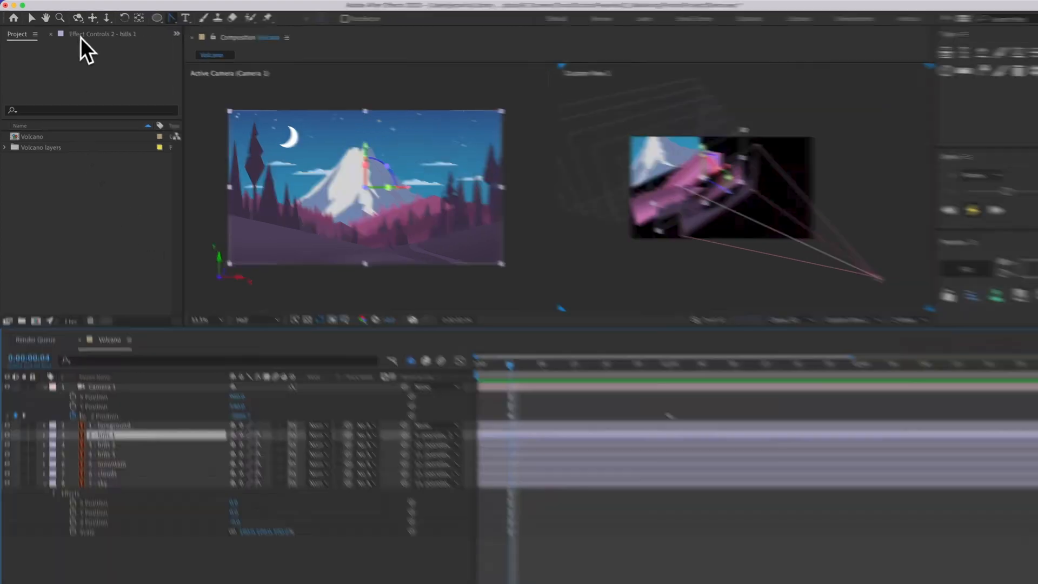
click(89, 33)
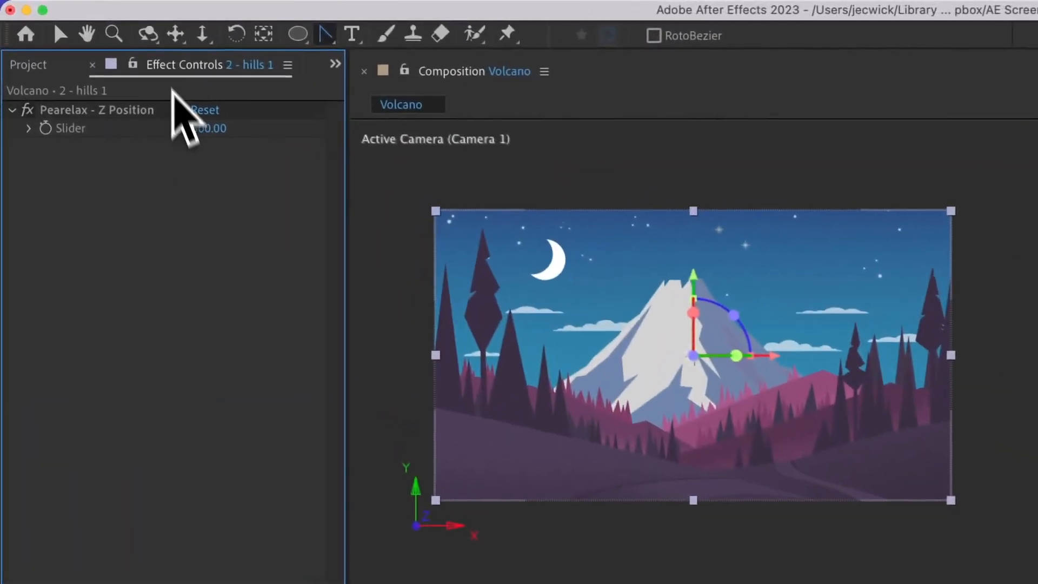
drag(212, 130, 360, 148)
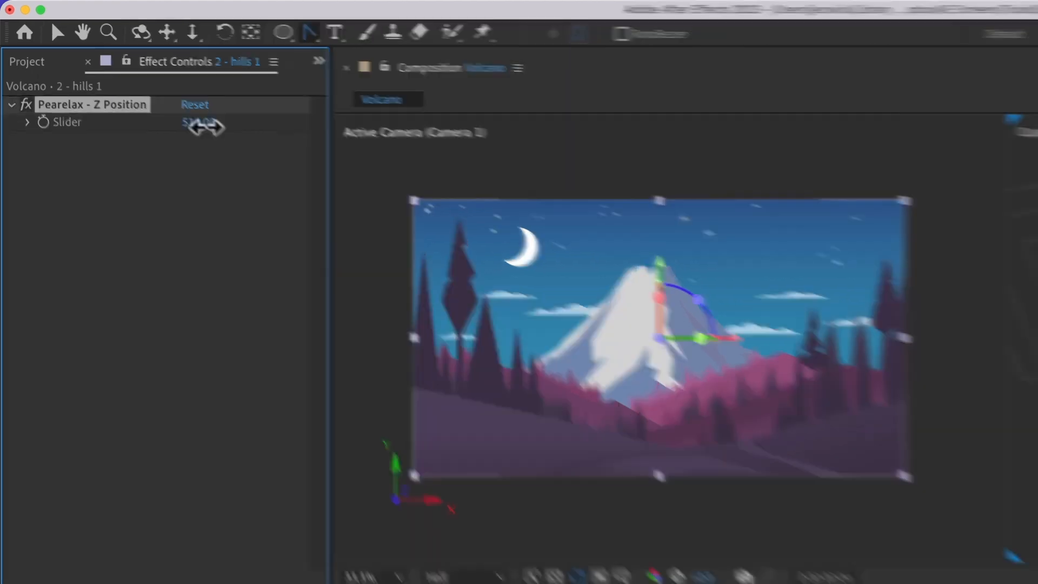
mouse_move(200, 83)
mouse_down()
mouse_move(298, 95)
mouse_move(162, 80)
mouse_move(201, 85)
mouse_up()
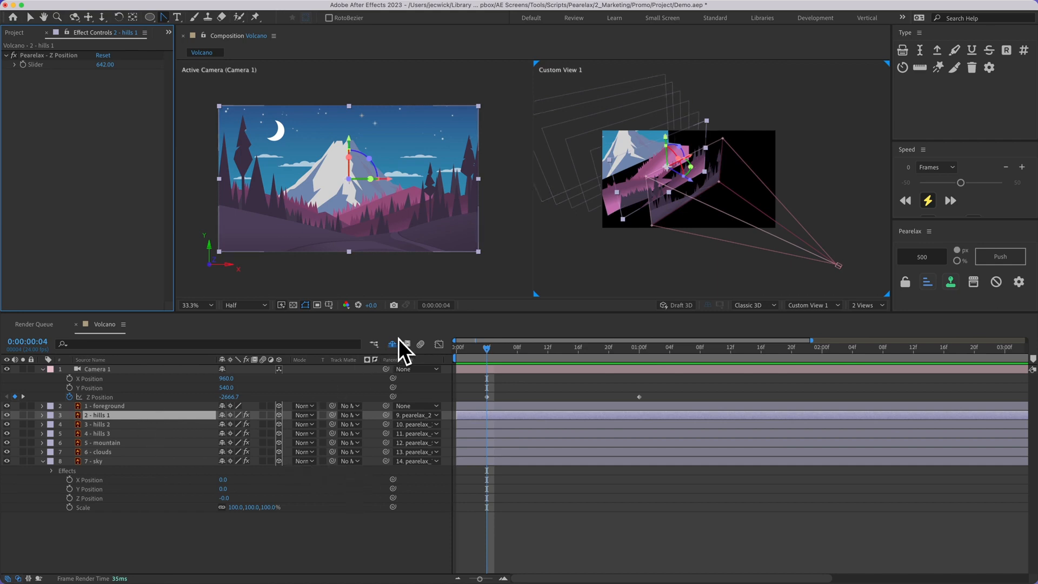
Bake the Pearelax expression controls of layers 2 - hills 1 through 7 - sky into their own position and scale values.
shift+click(151, 461)
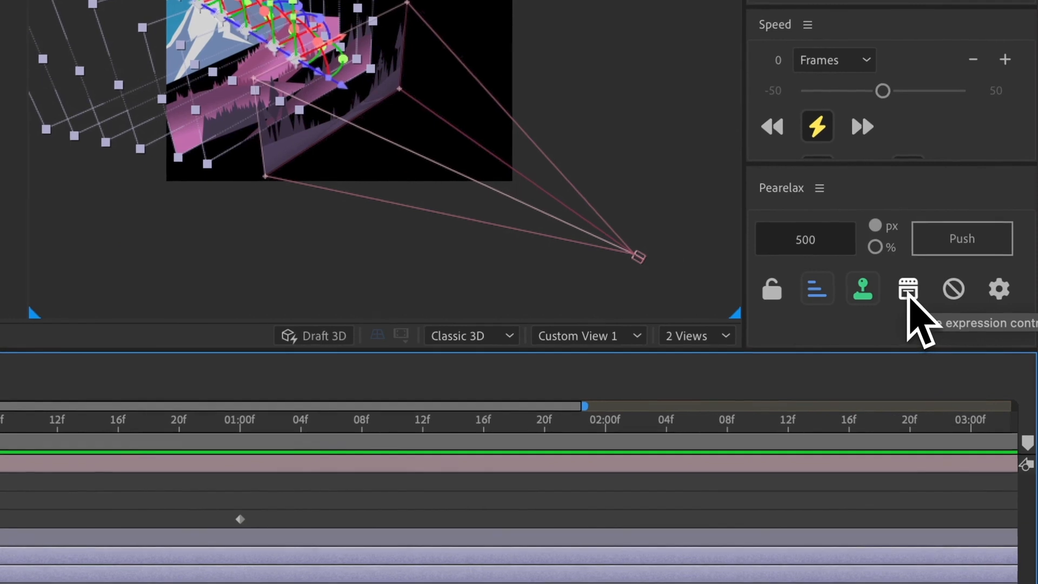
click(908, 292)
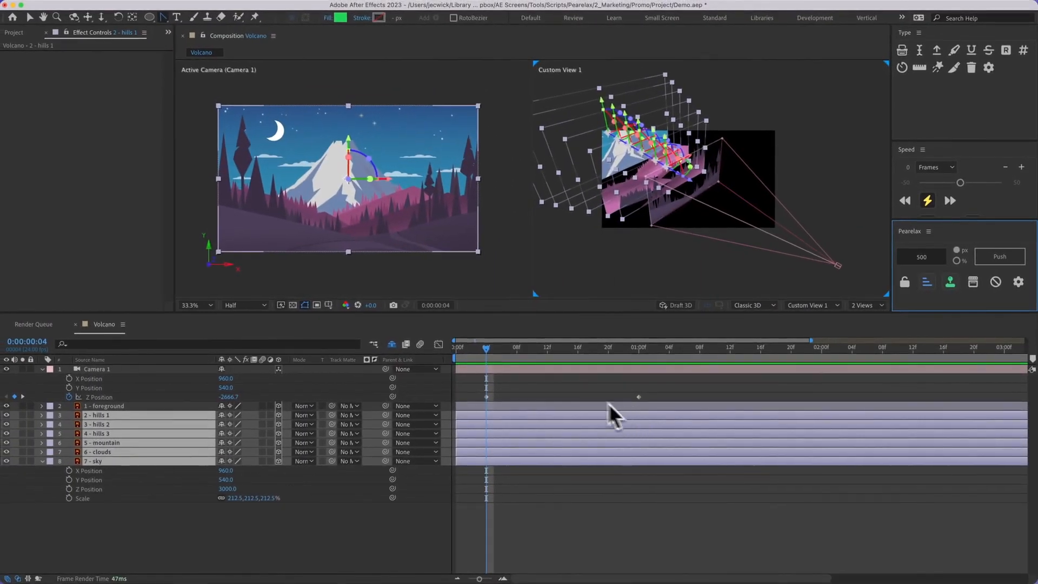
click(505, 391)
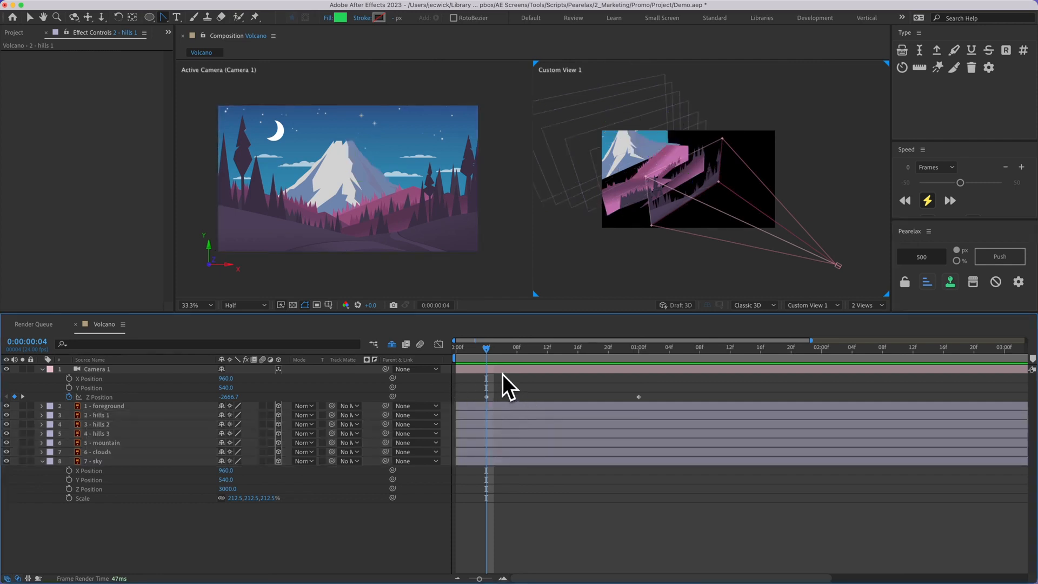
Turn on the Pearelax lock and select the 5 - mountain layer at 0:00:01:02.
key(Page_Up)
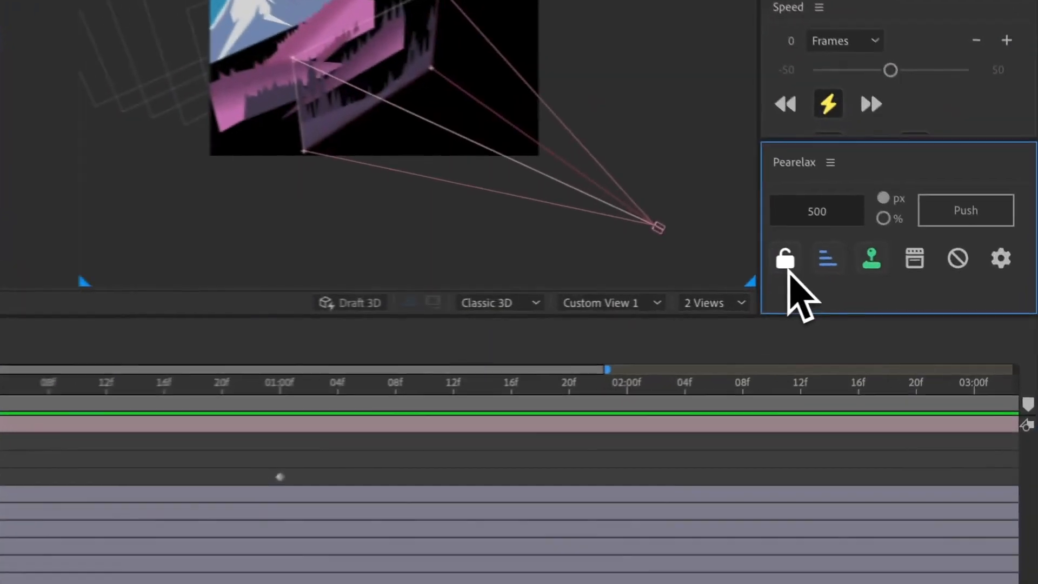
click(904, 282)
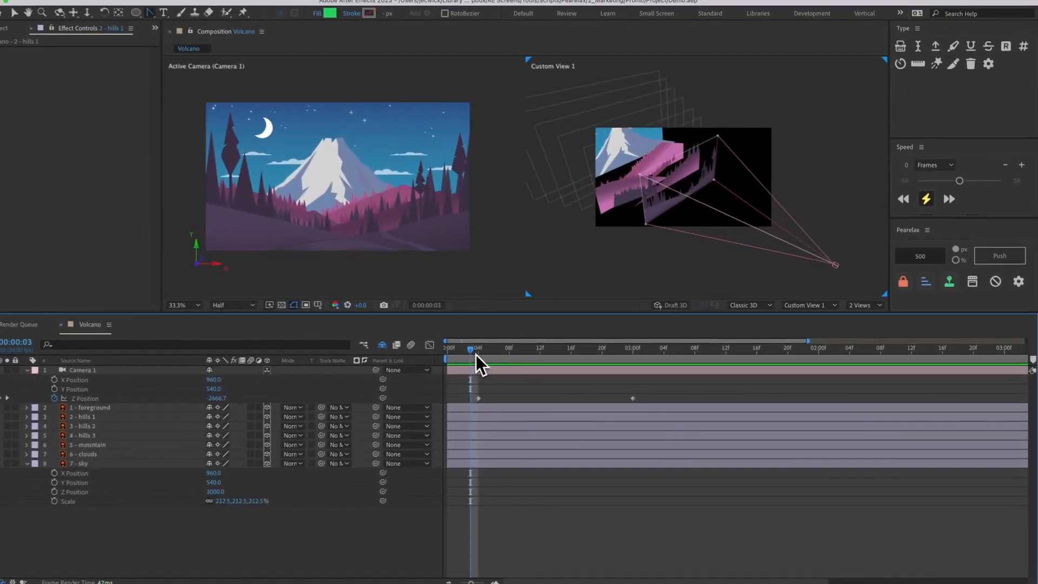
drag(481, 361, 660, 365)
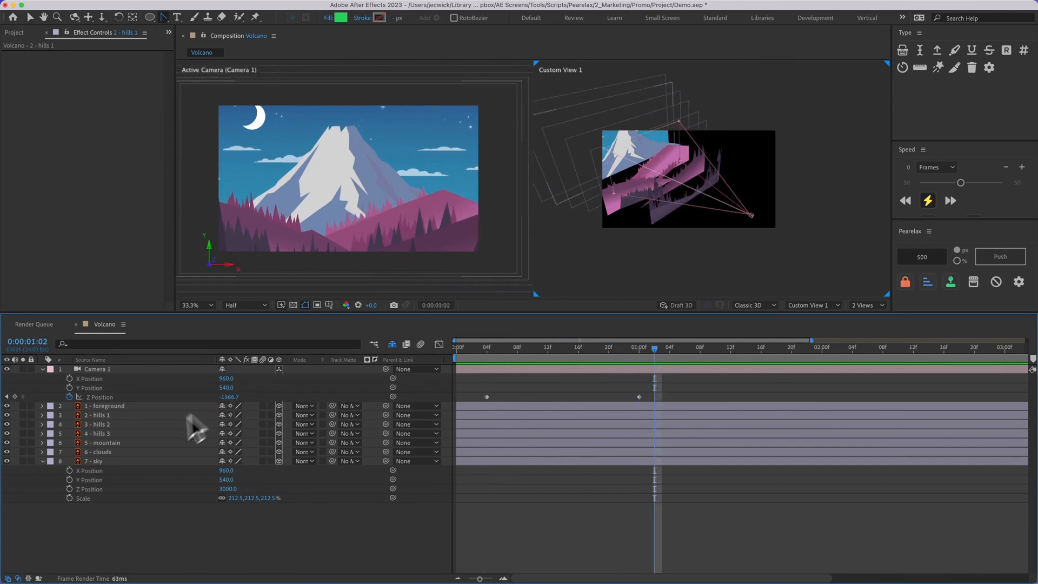
click(147, 443)
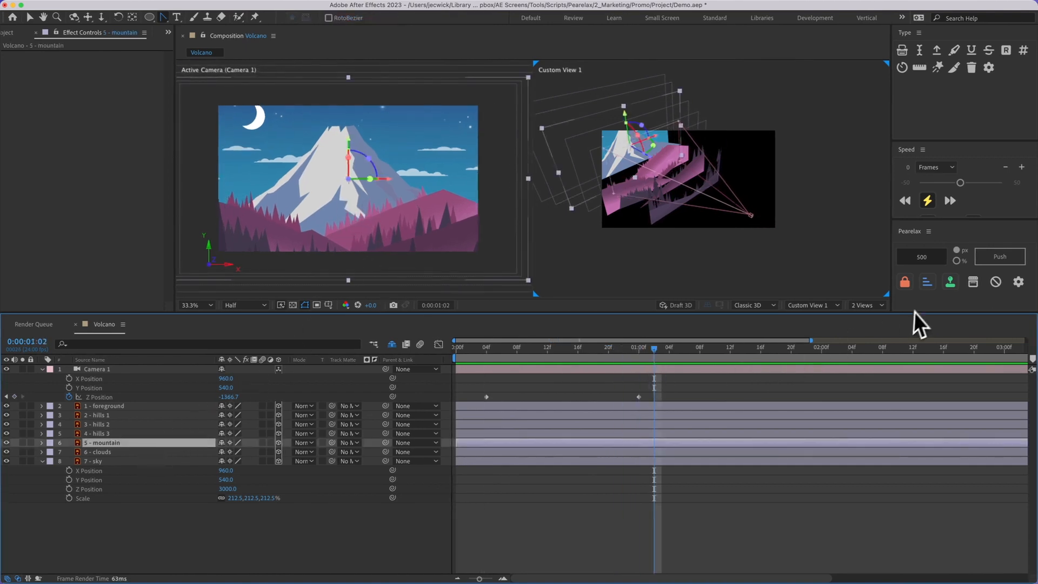
Try pushing the 5 - mountain layer back 500 px with the Pearelax lock off, and undo the push.
click(907, 286)
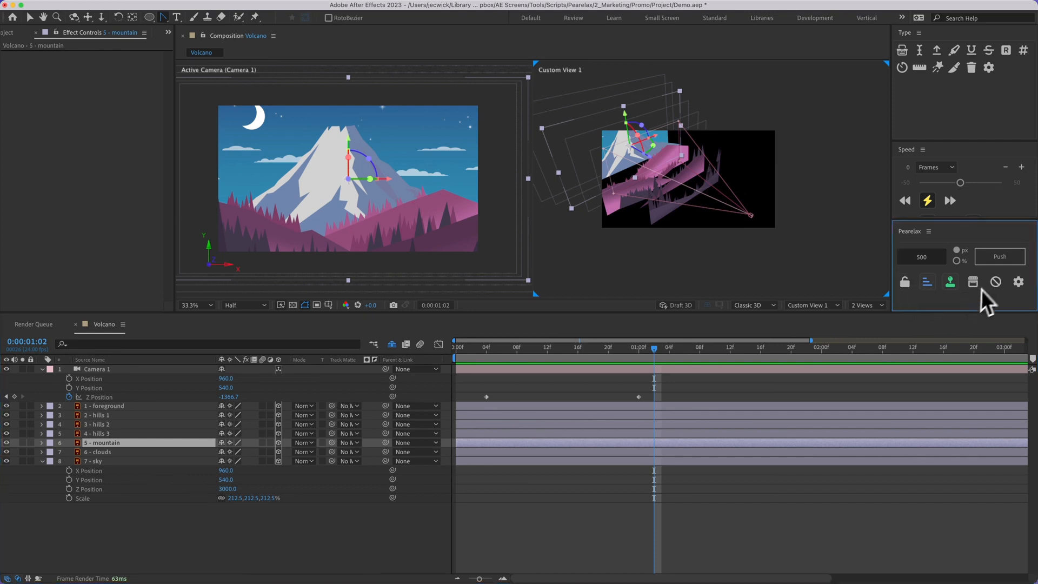
click(995, 264)
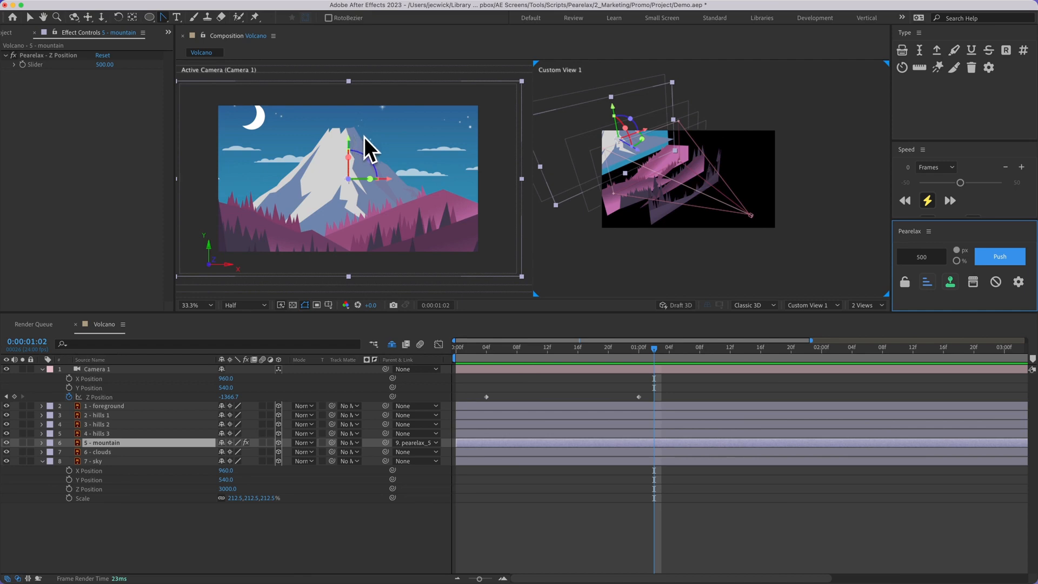
key(super+z)
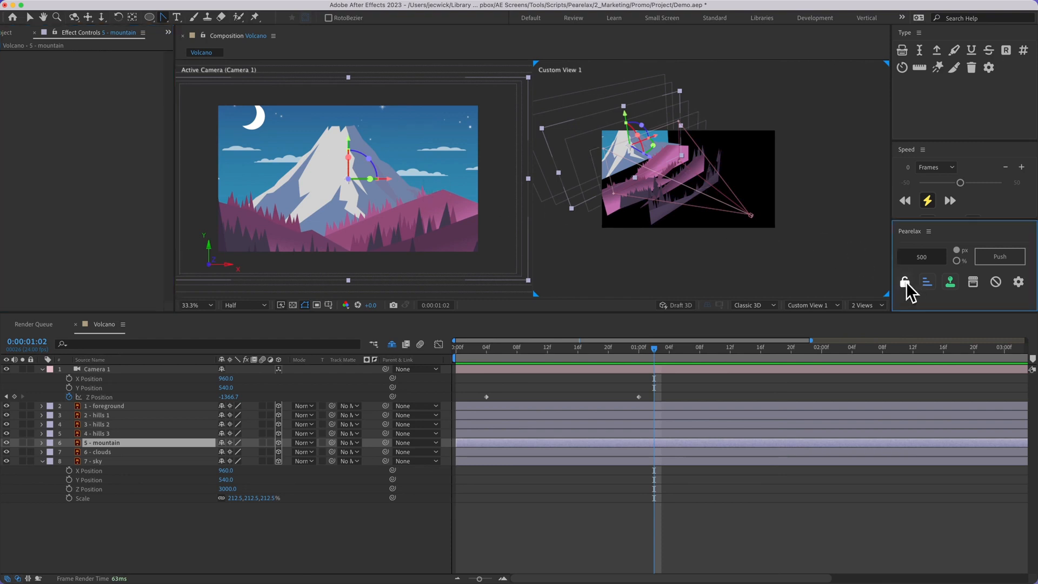
Push the 5 - mountain layer back 500 px with the lock on, release the lock and return to 0:00:00:03.
click(1004, 260)
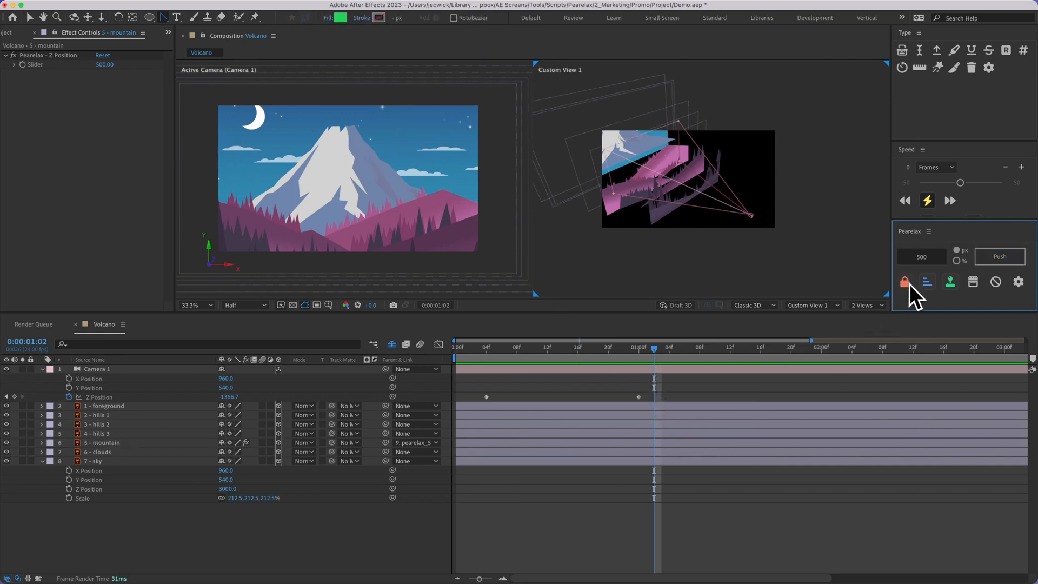
click(906, 285)
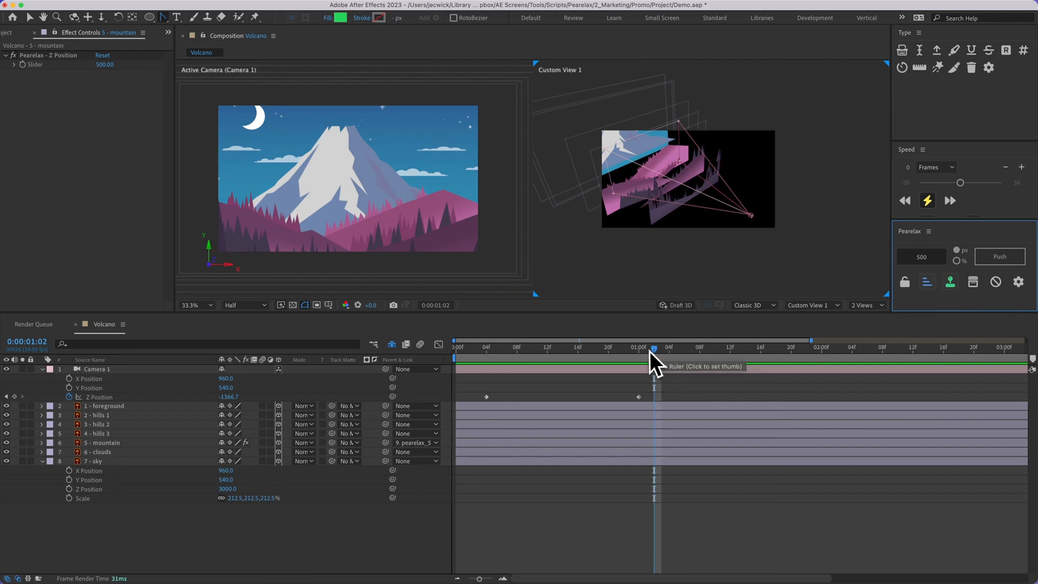
drag(650, 352, 479, 363)
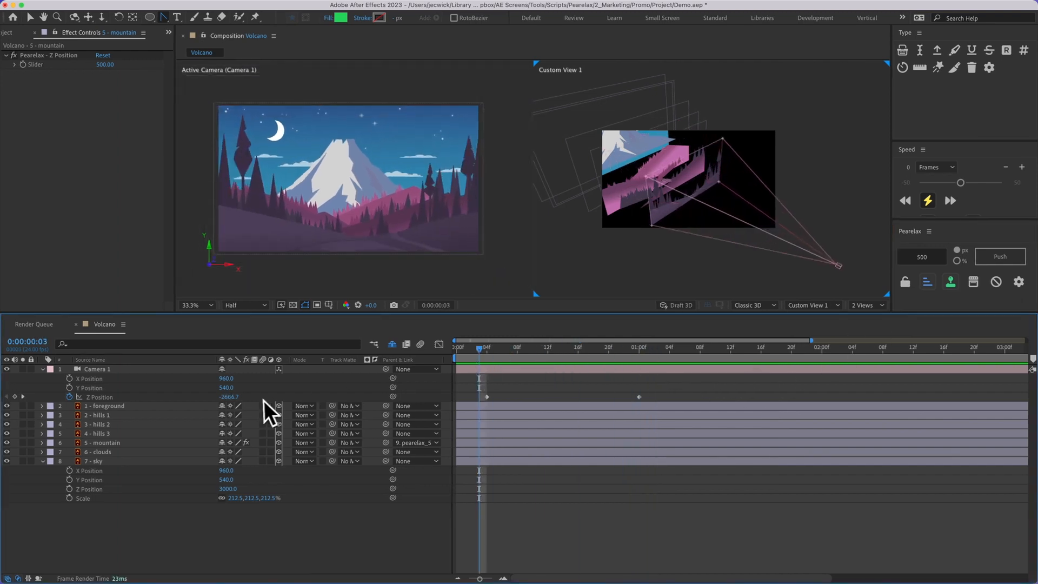